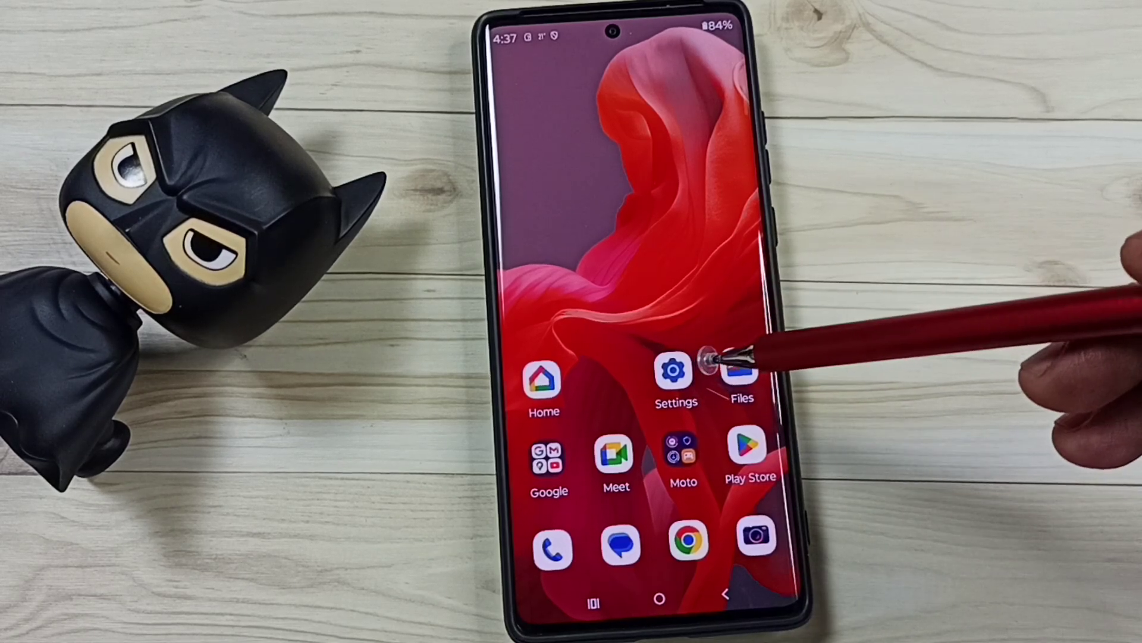
Open Settings and go to the moto 5g's About phone page.
left_click(673, 370)
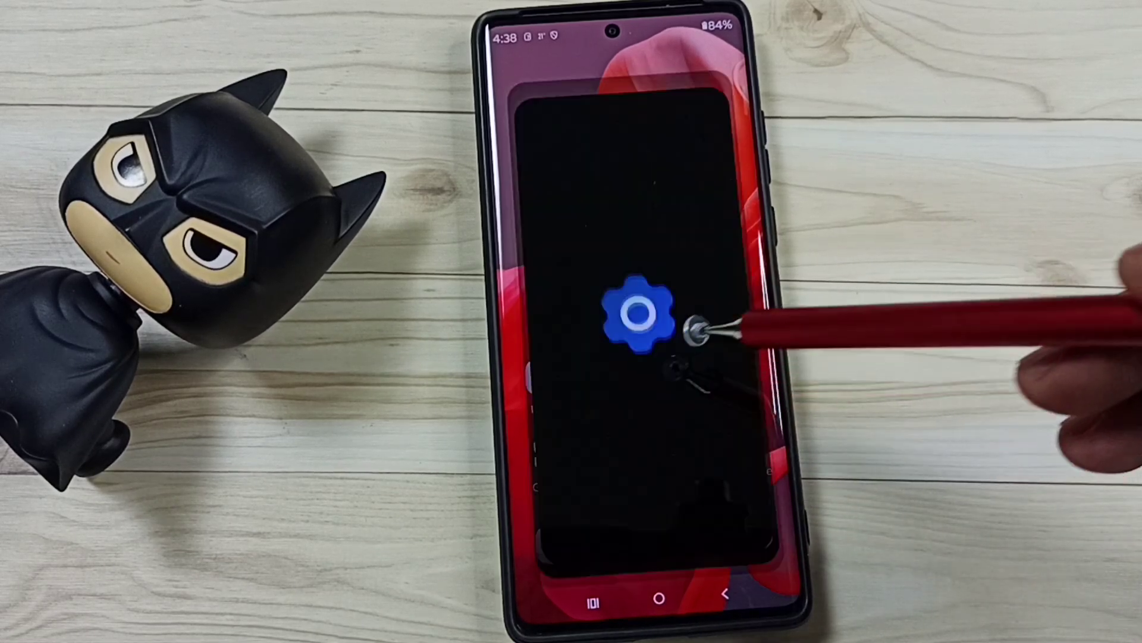
scroll(732, 446, "down", 10)
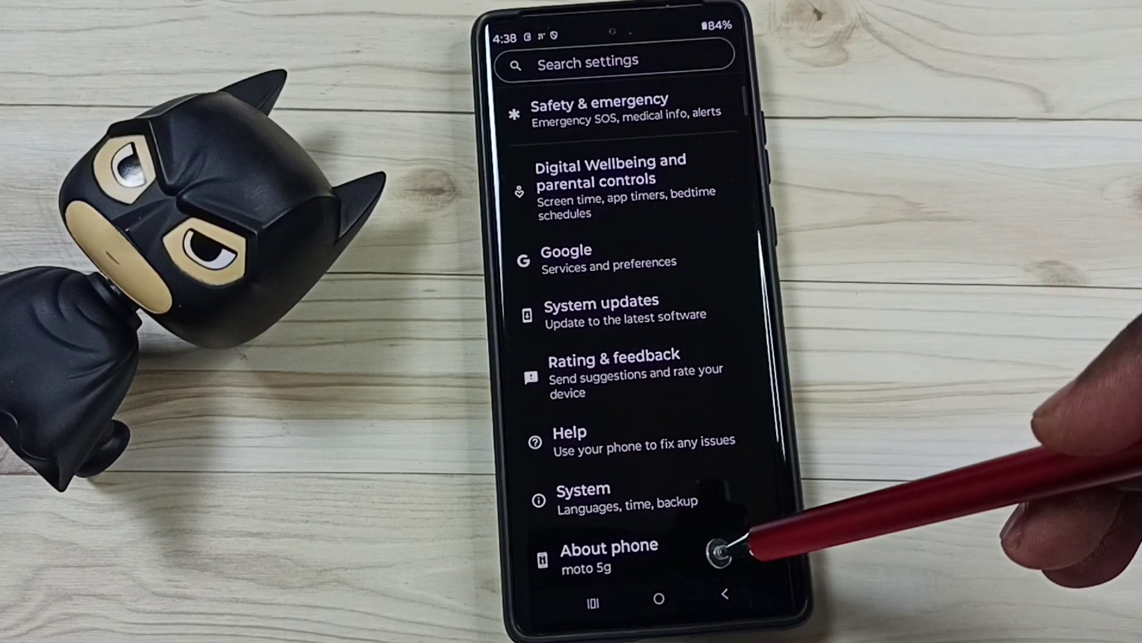
left_click(720, 552)
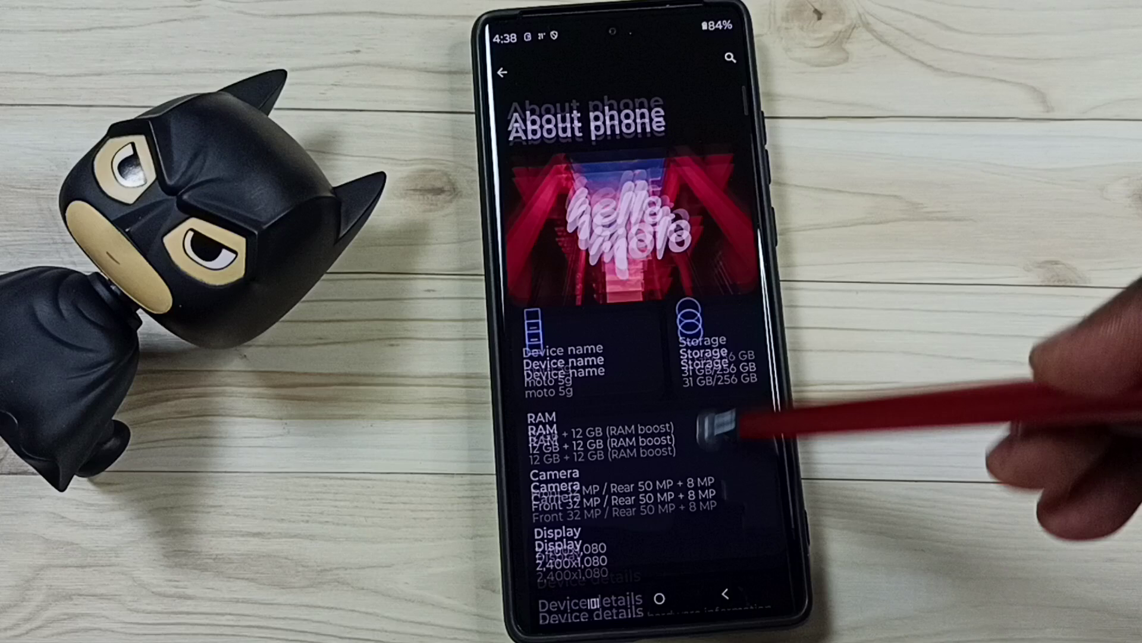
scroll(714, 424, "down", 3)
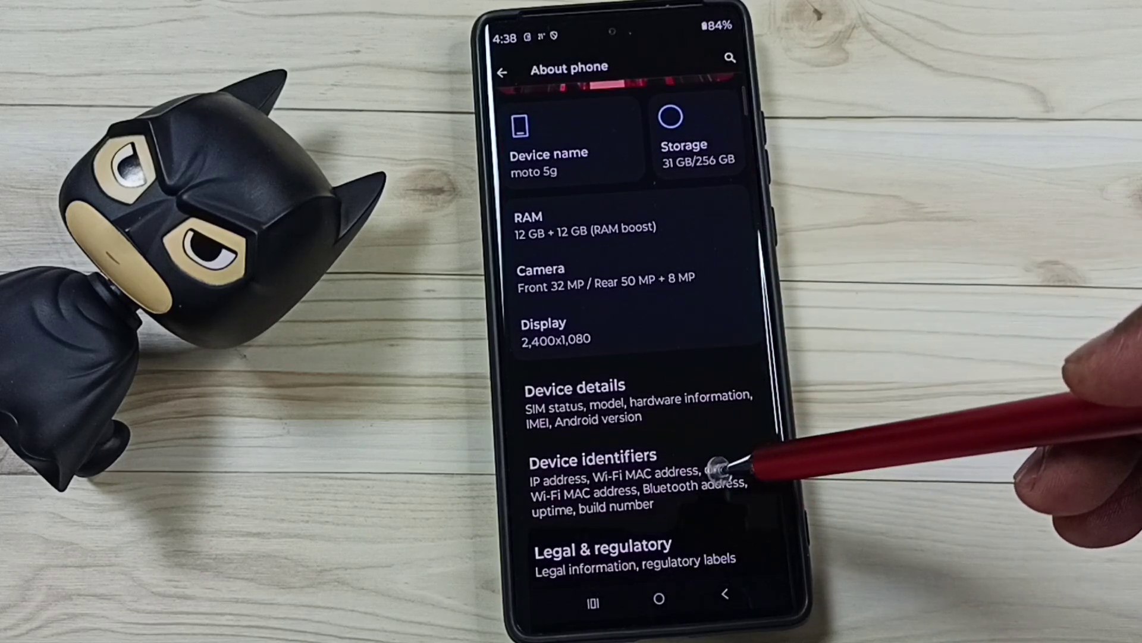
Tap Build number in Device identifiers until 'You are now a developer!', then go back.
left_click(723, 464)
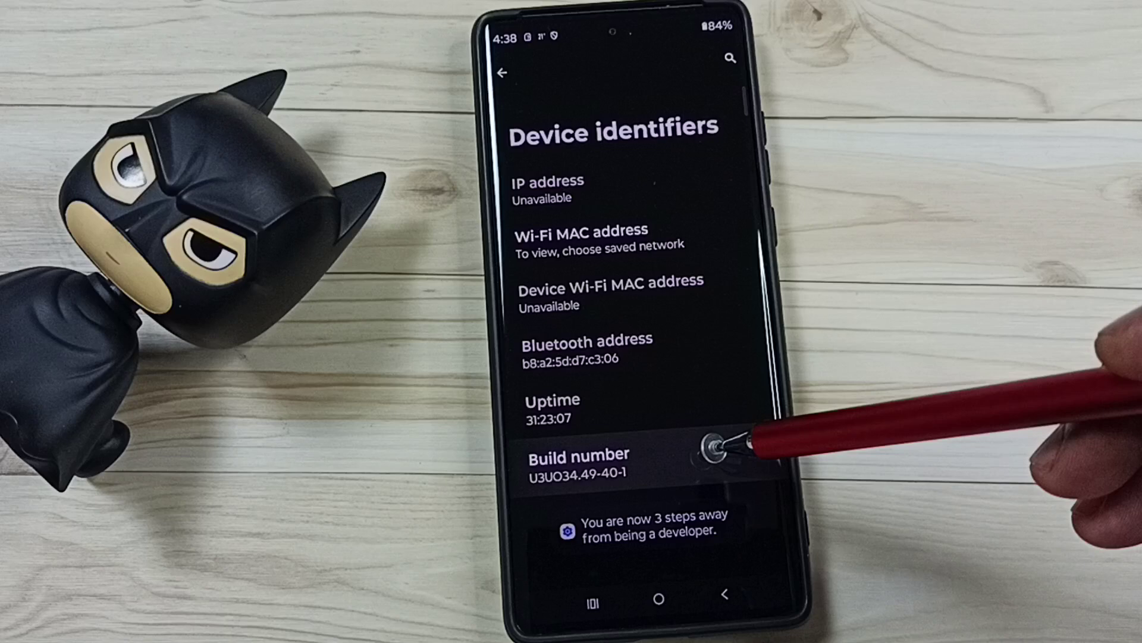
left_click(712, 455)
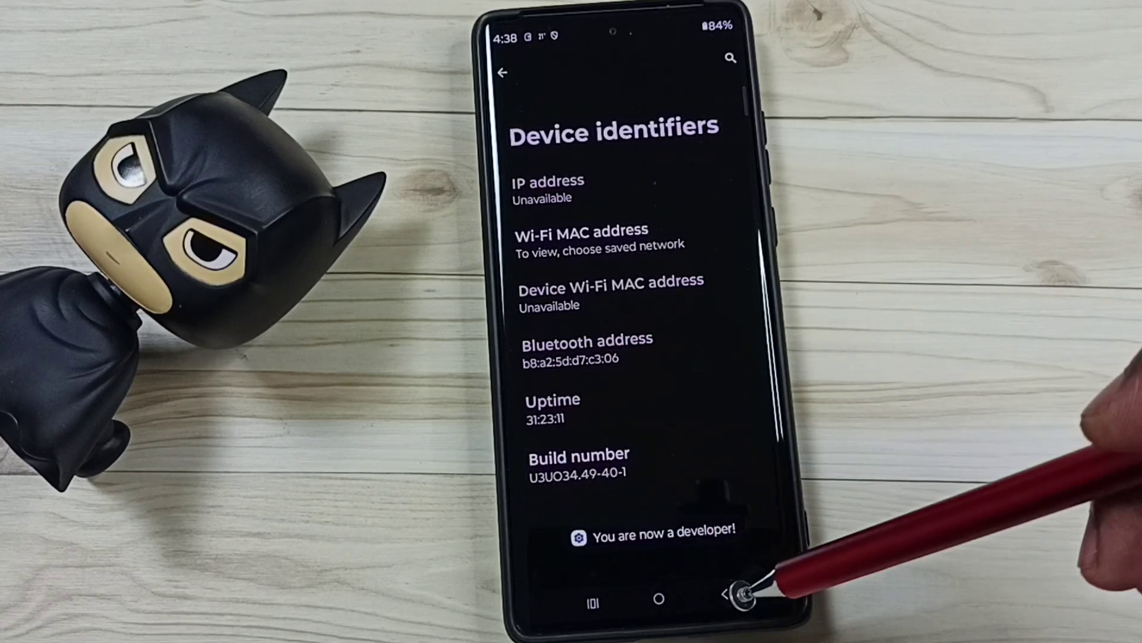
left_click(729, 597)
Return to the main list and open Developer options under System.
left_click(730, 598)
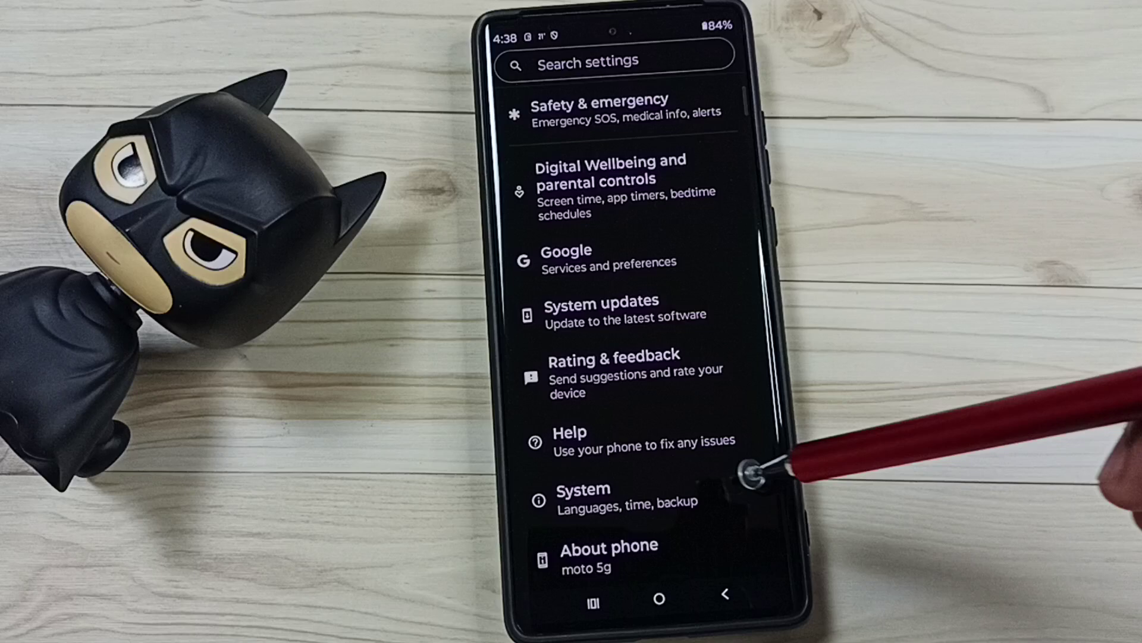
left_click(743, 486)
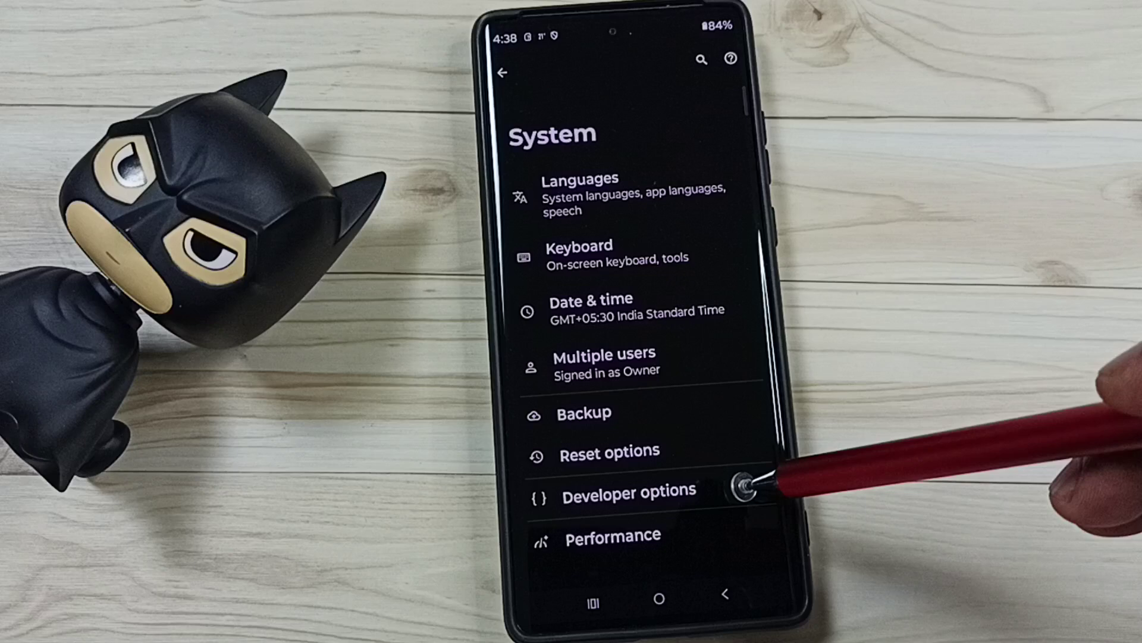
left_click(746, 482)
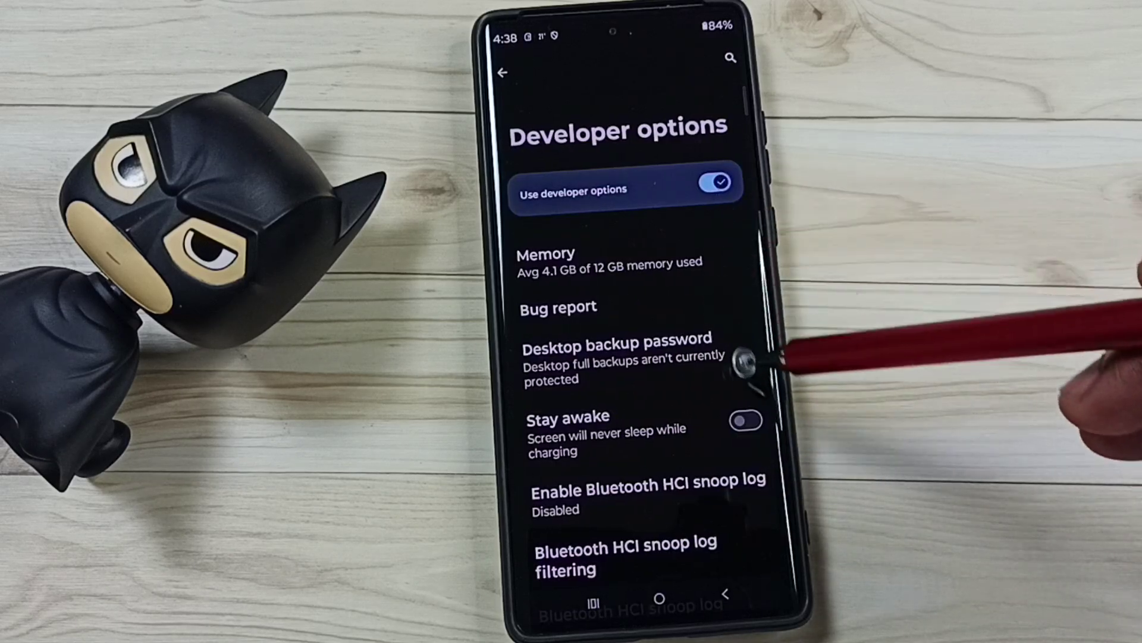
scroll(740, 524, "down", 5)
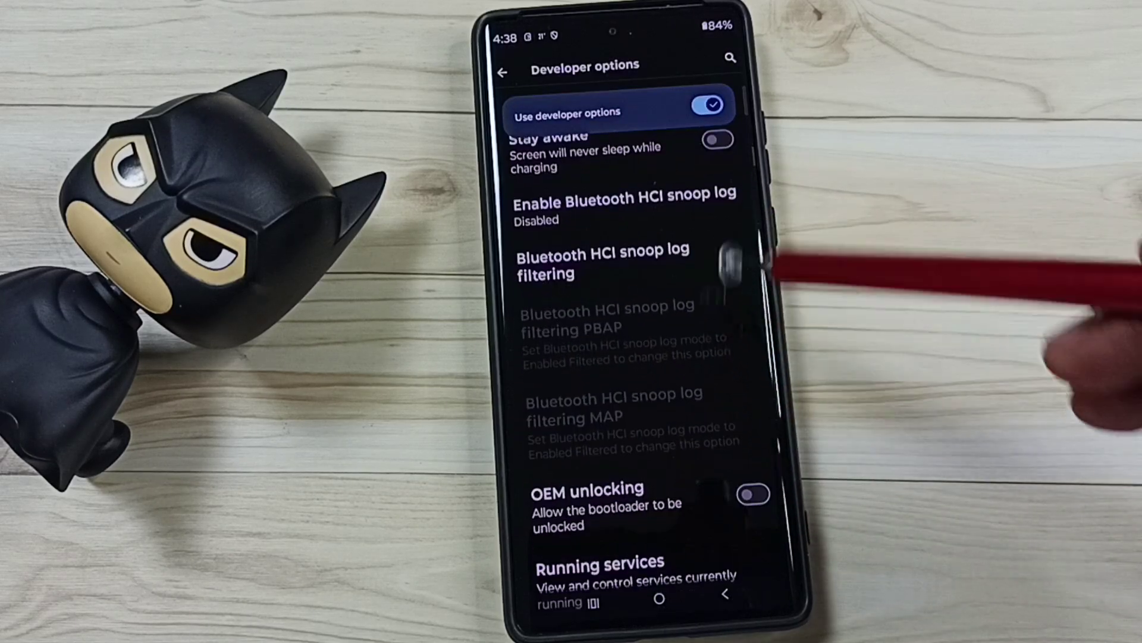
scroll(719, 427, "down", 3)
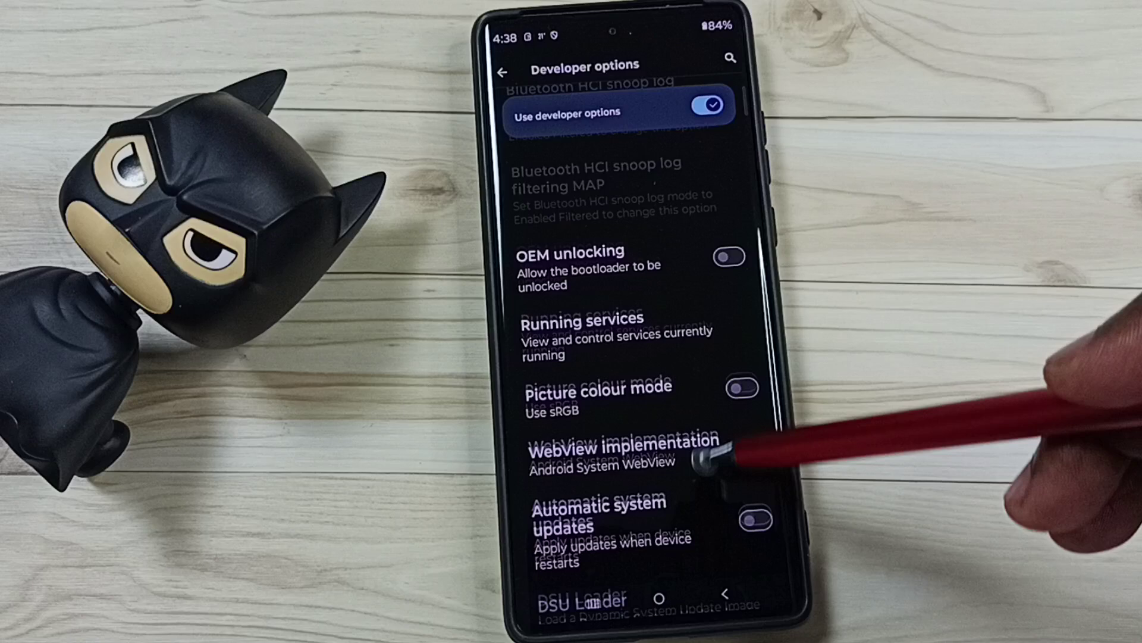
scroll(704, 456, "down", 3)
scroll(714, 357, "down", 2)
scroll(705, 375, "down", 2)
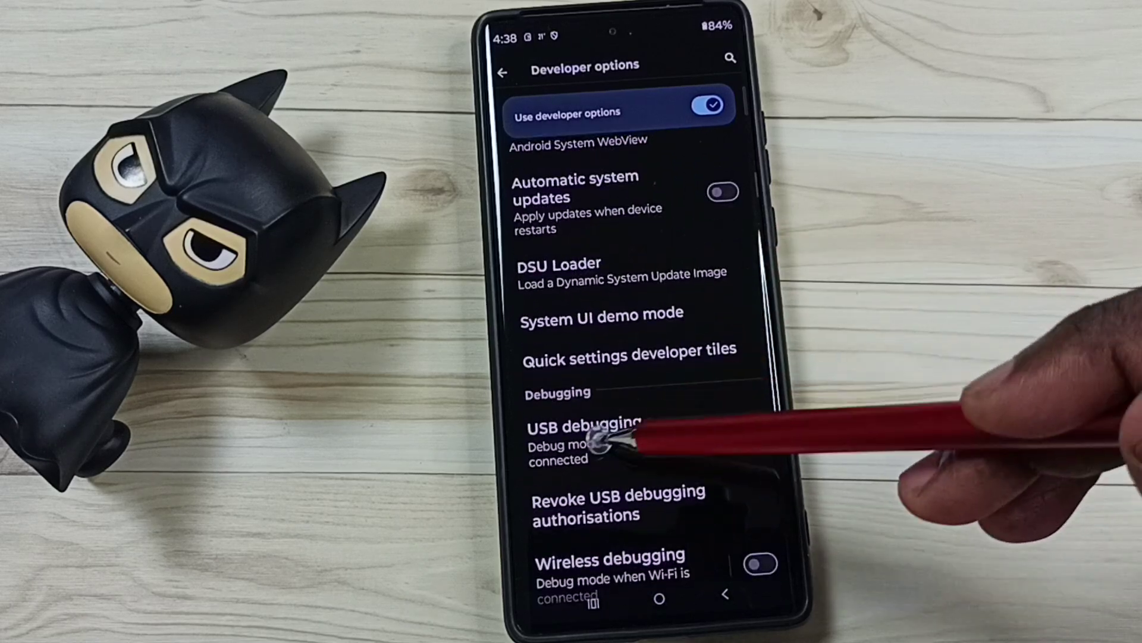
Turn USB debugging on, confirm the Allow USB debugging prompt, then turn it off.
left_click(748, 430)
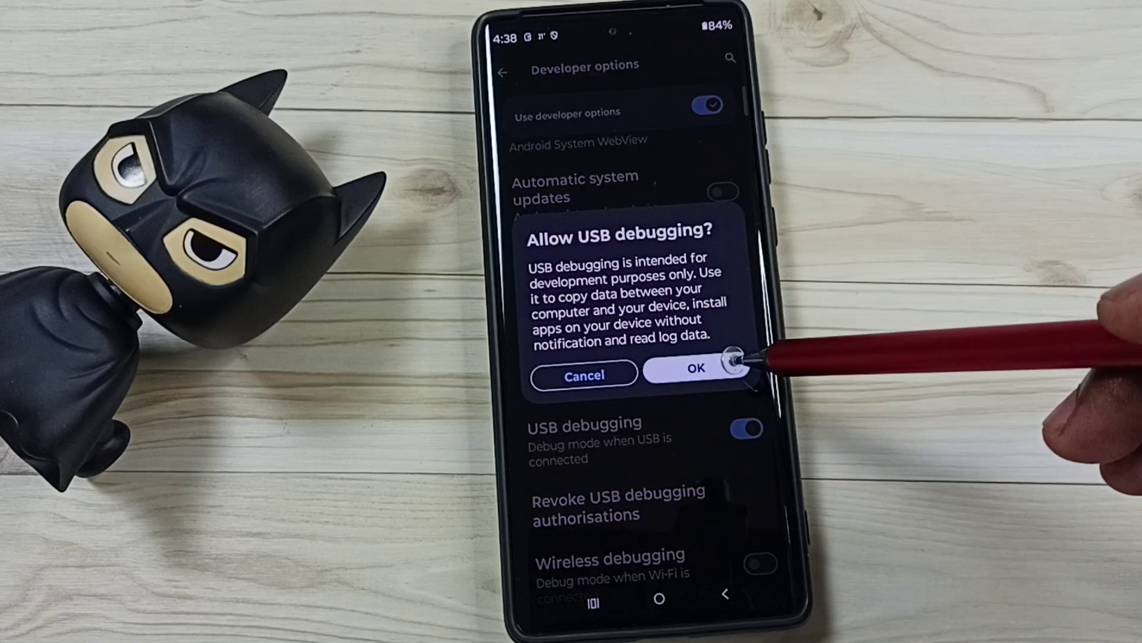
left_click(725, 365)
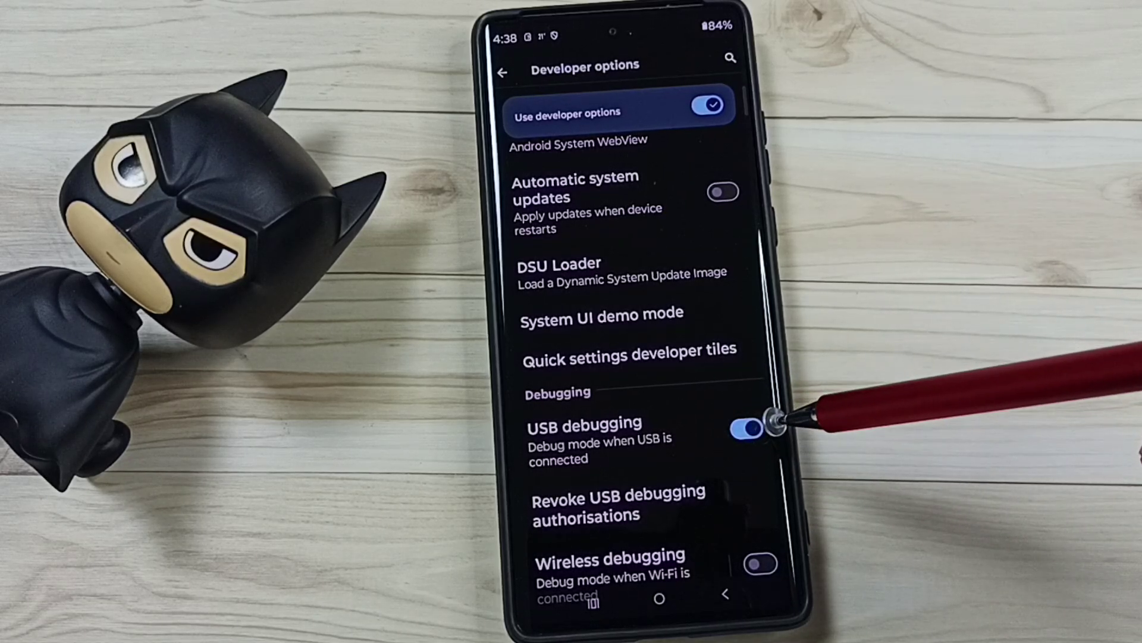
left_click(748, 427)
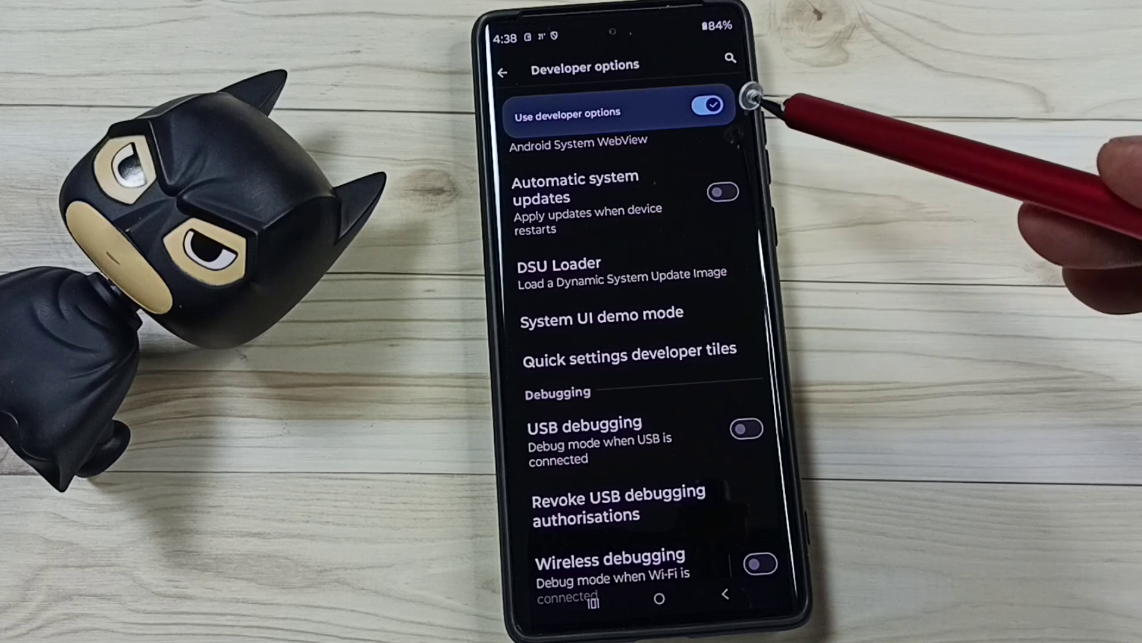
Turn off the Use developer options switch at the top of Developer options.
left_click(715, 100)
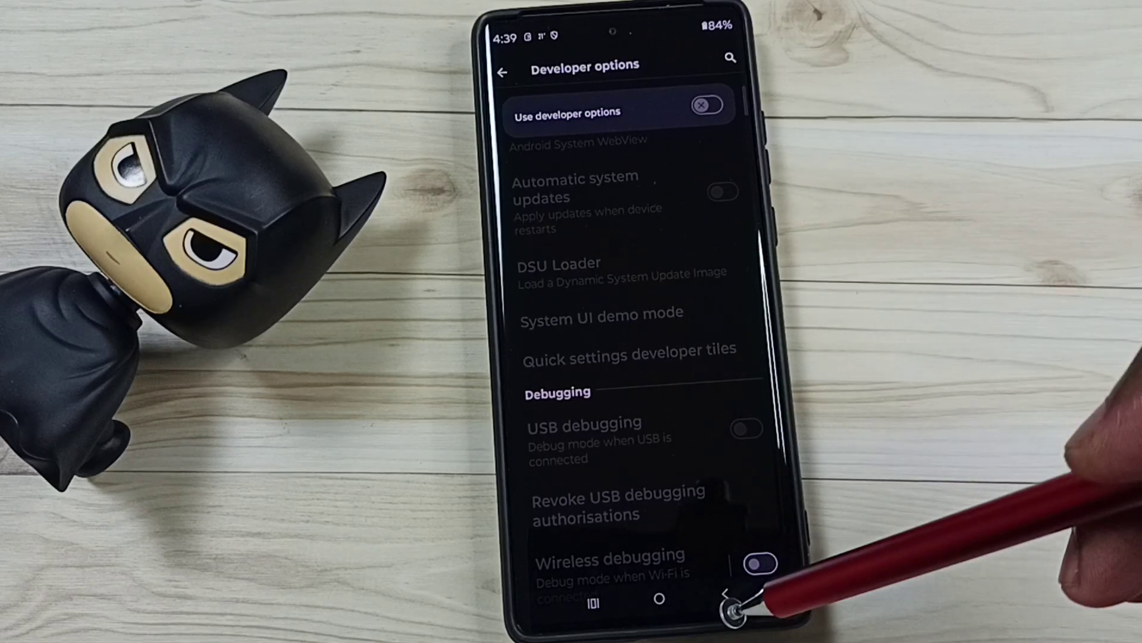
Go back through System and the main Settings list to the home screen.
left_click(739, 594)
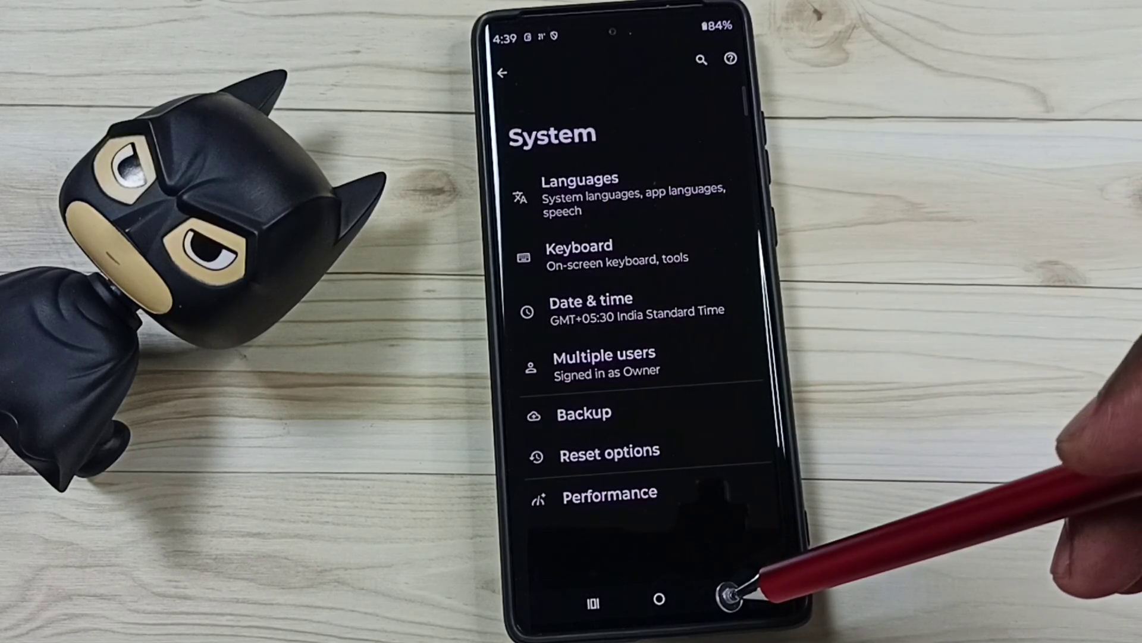
left_click(738, 596)
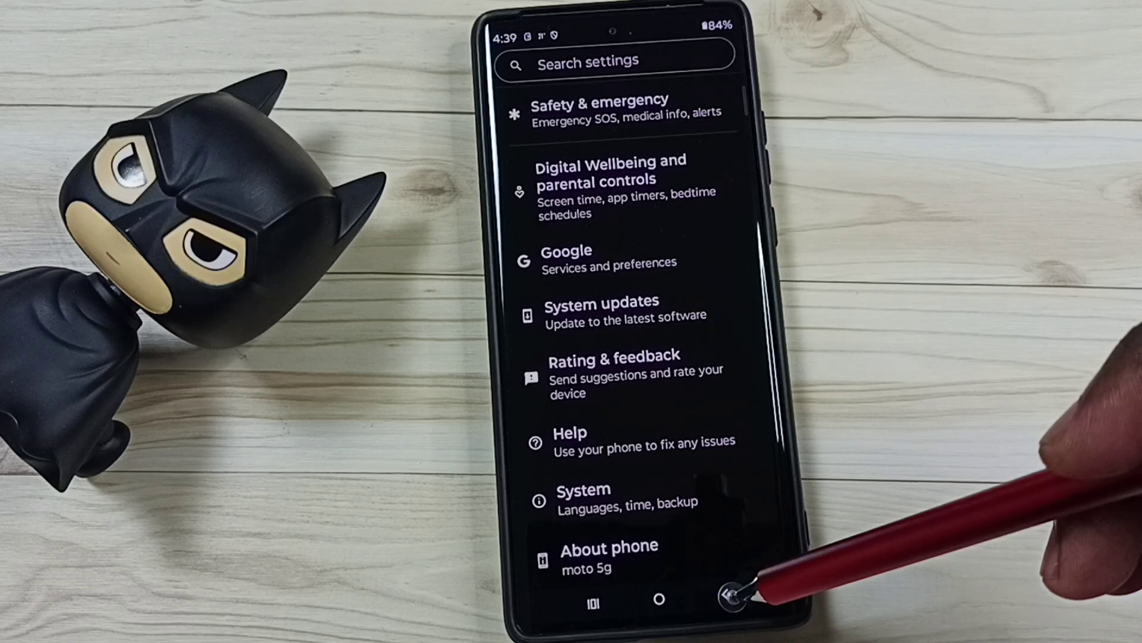
left_click(737, 596)
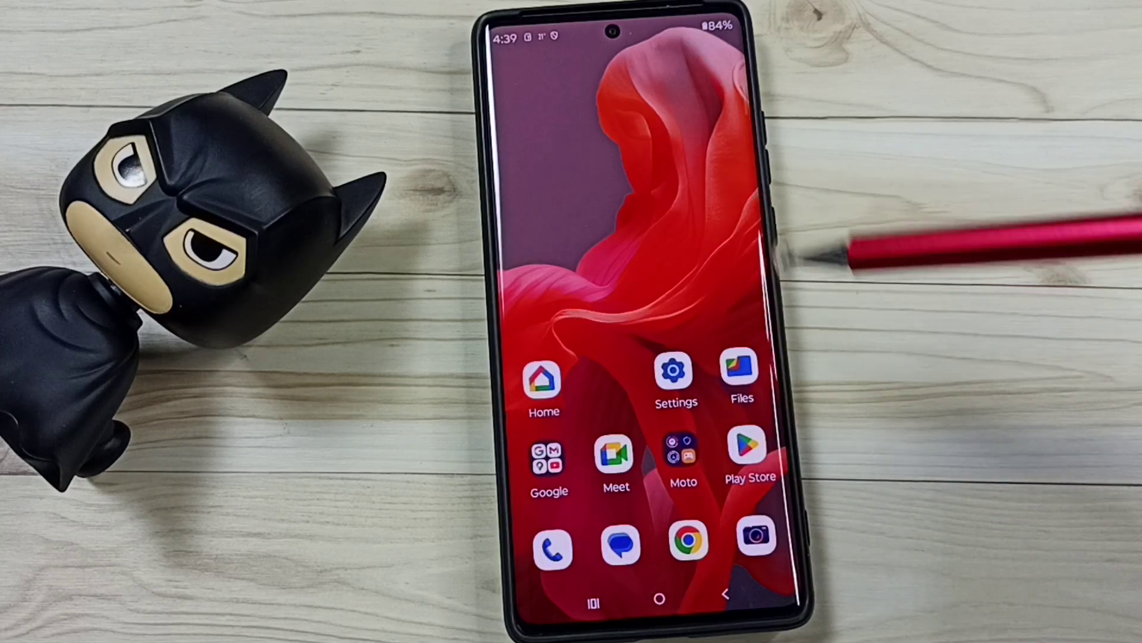